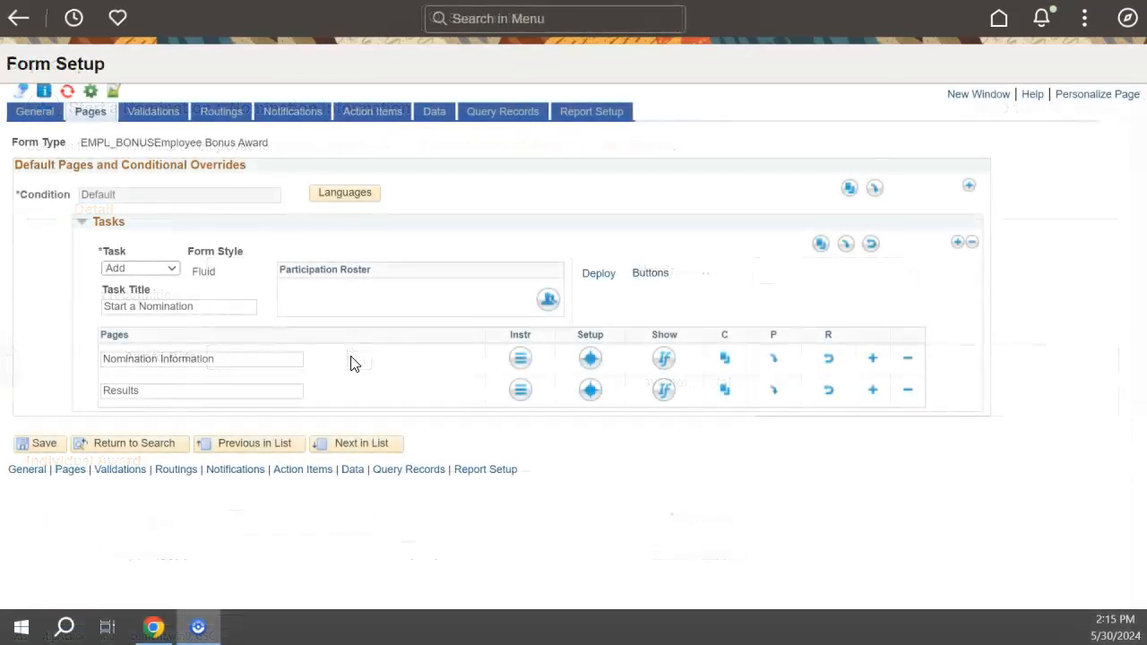
Open the data pool from the EMPLID field's details in the Nomination Information page's Empl_Info segment.
click(589, 359)
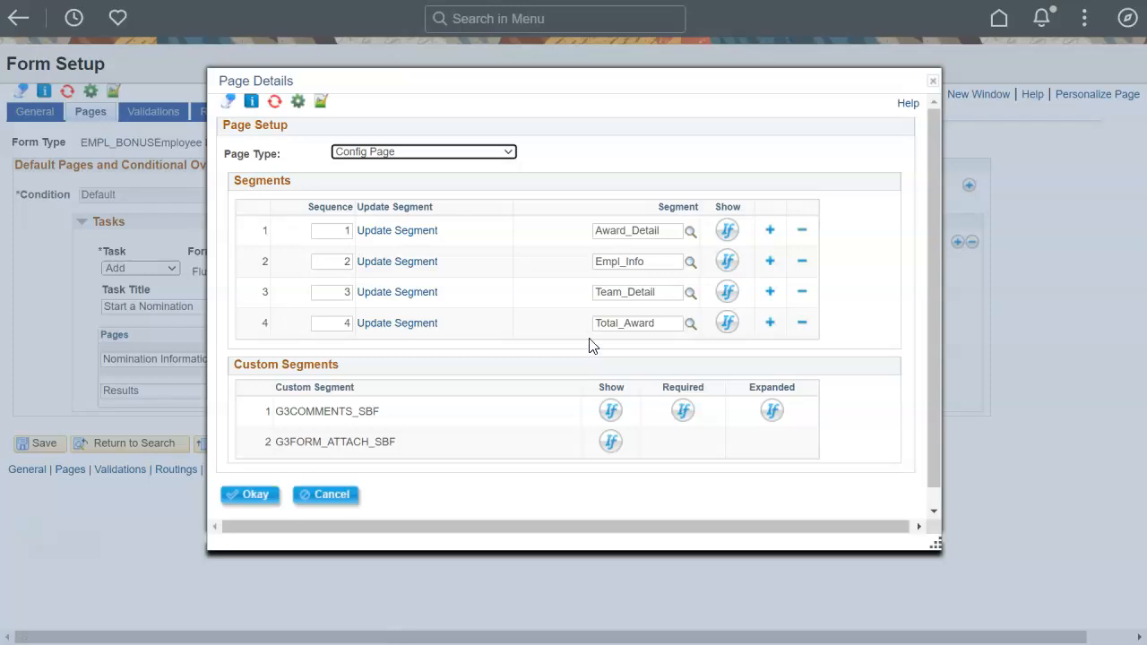
click(409, 263)
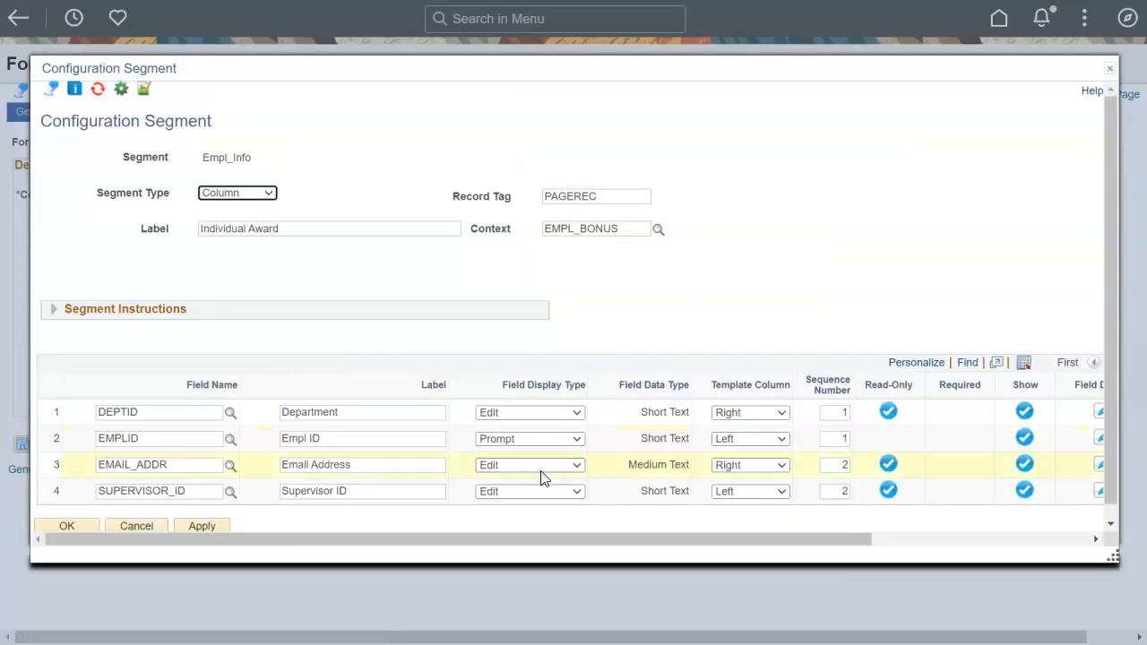
drag(727, 538, 787, 538)
click(1027, 438)
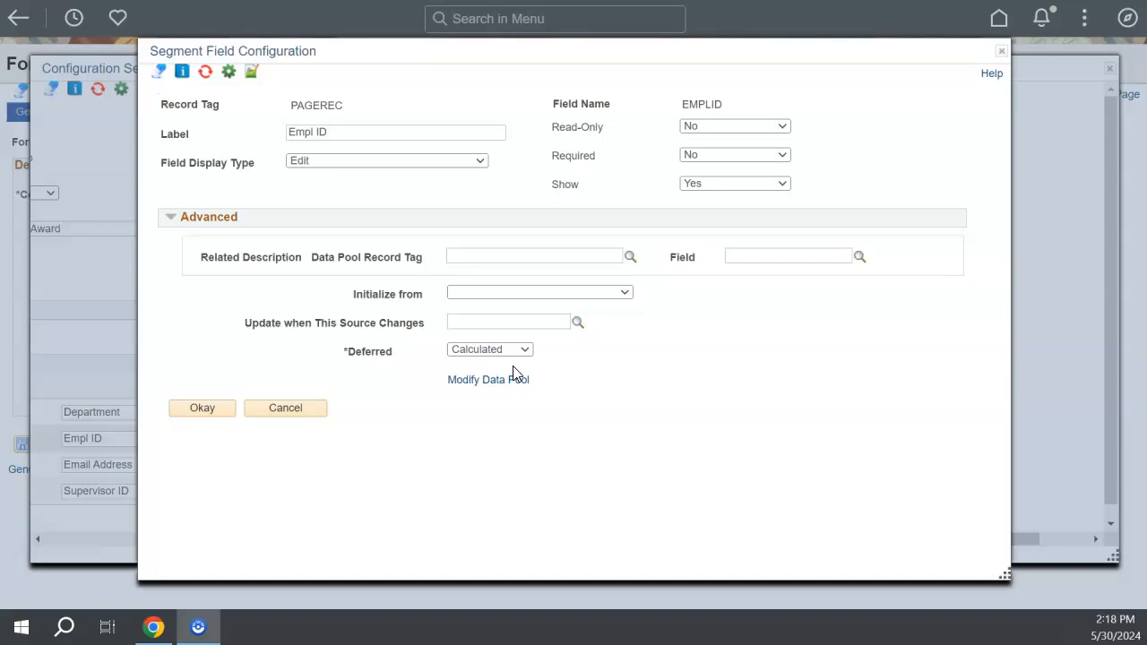
click(518, 379)
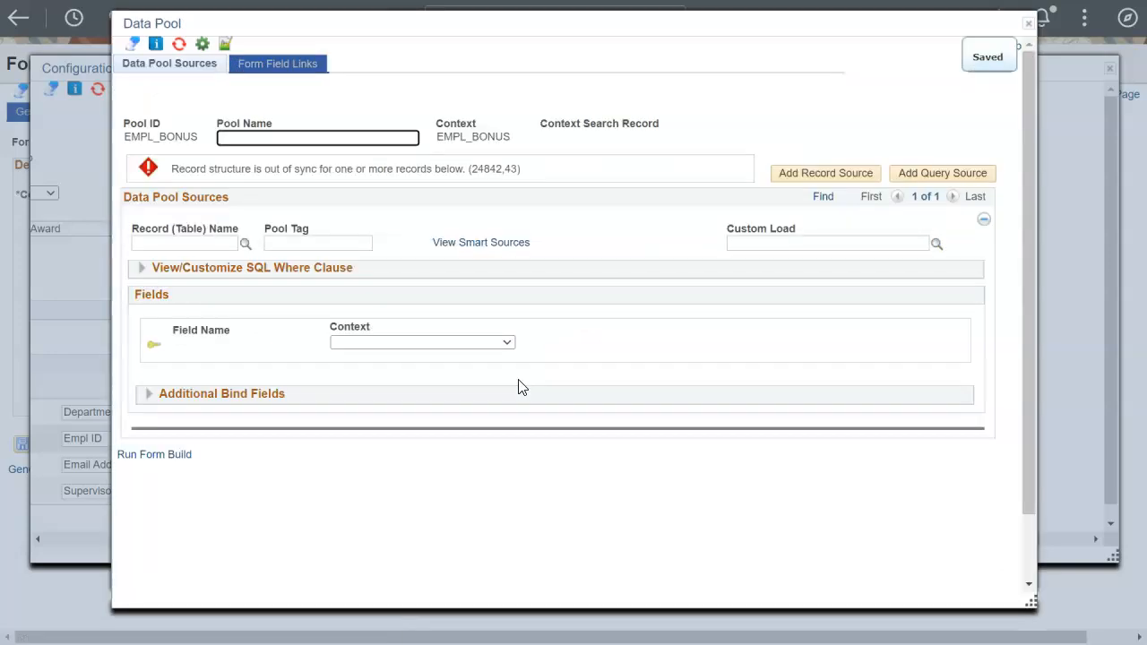
Define the PERSONAL_DATA record as a data pool source with pool tag EMPNAME.
click(219, 245)
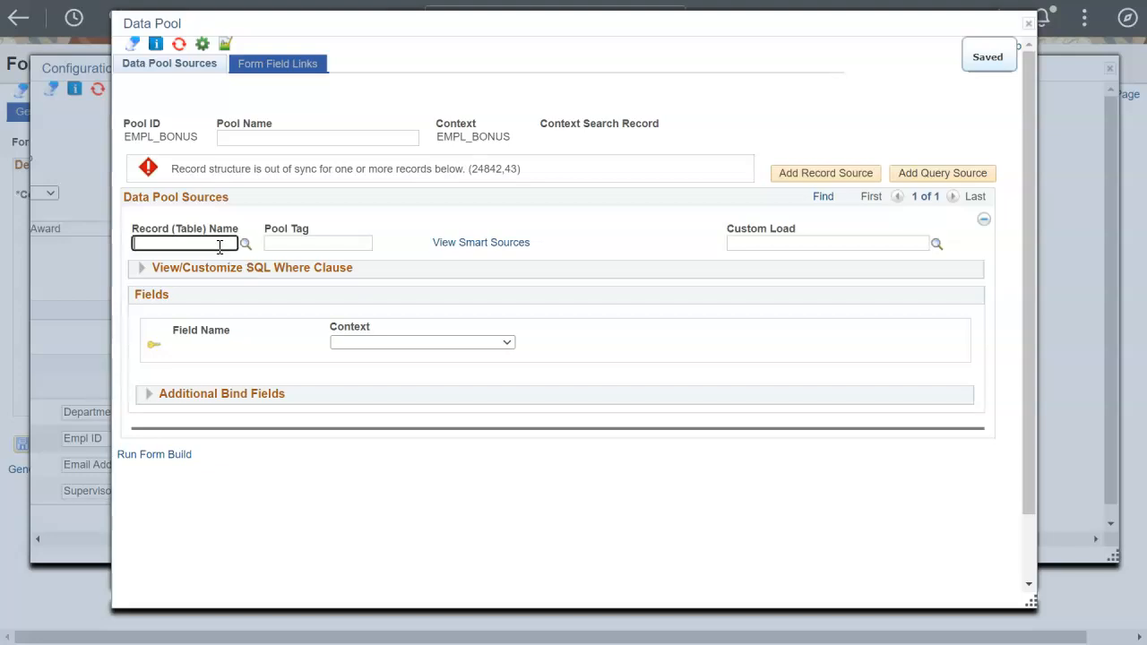
text(PERSONAL_DATA)
key(Tab)
click(309, 243)
text(EMPNAME)
key(Tab)
Bind the PERSONAL_DATA source's EMPLID key to the form field PAGEREC.EMPLID using the FORM context, and save the data pool.
click(509, 344)
click(498, 369)
click(613, 349)
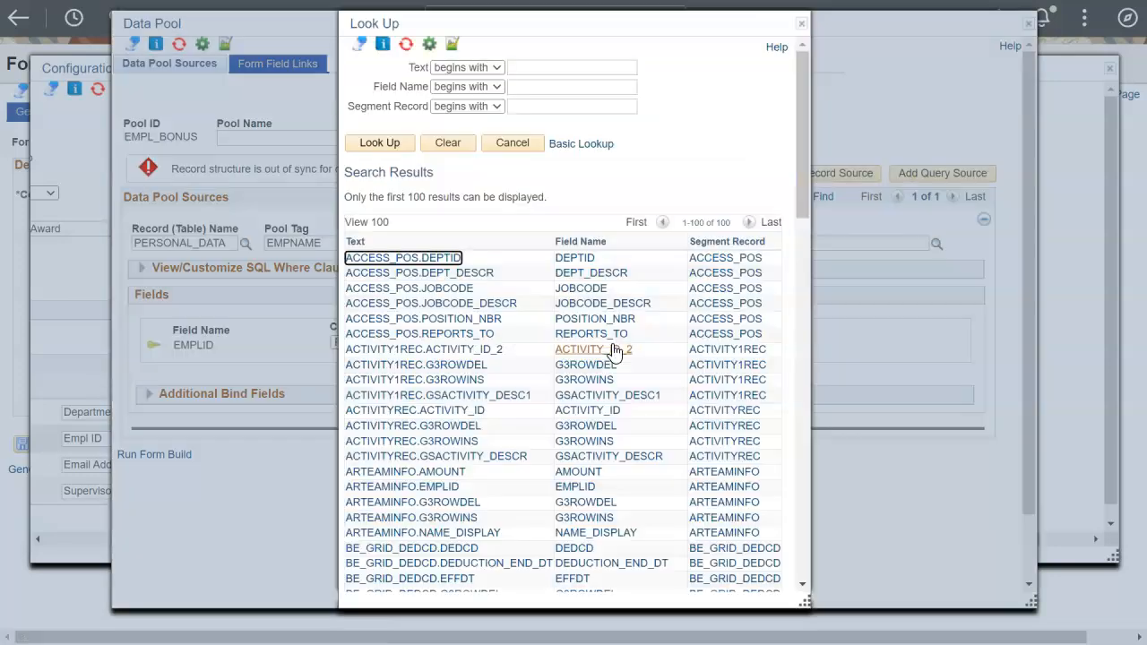
click(543, 85)
text(EMPLID)
key(Tab)
key(Tab)
text(PAGEREC)
key(Return)
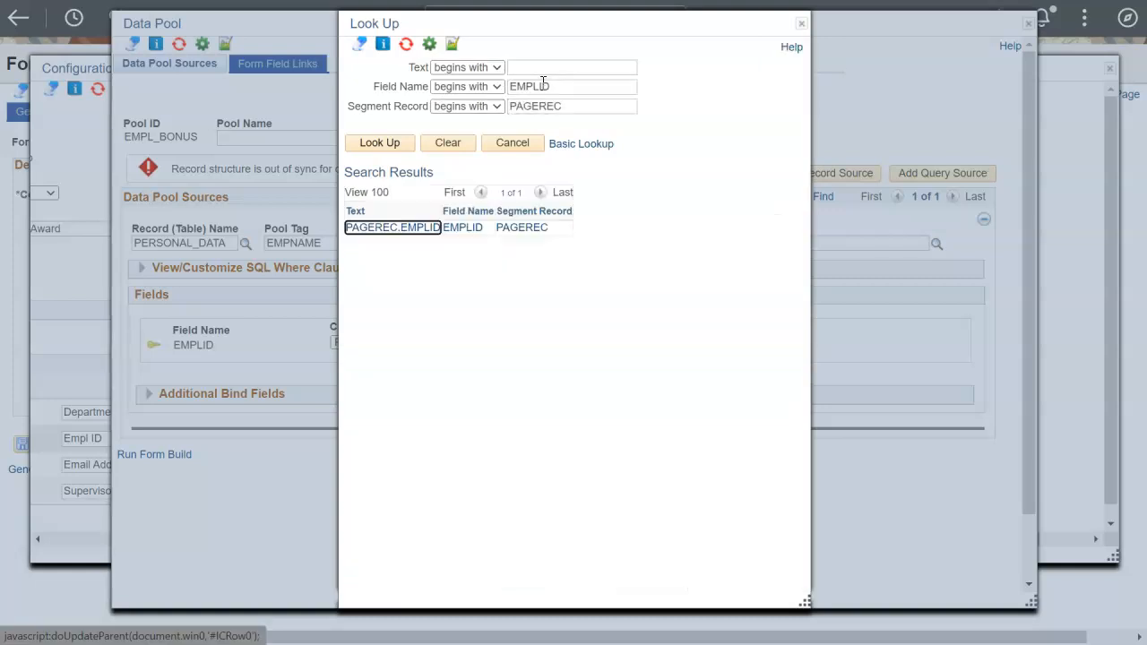
click(436, 231)
scroll(1047, 406, down, 1)
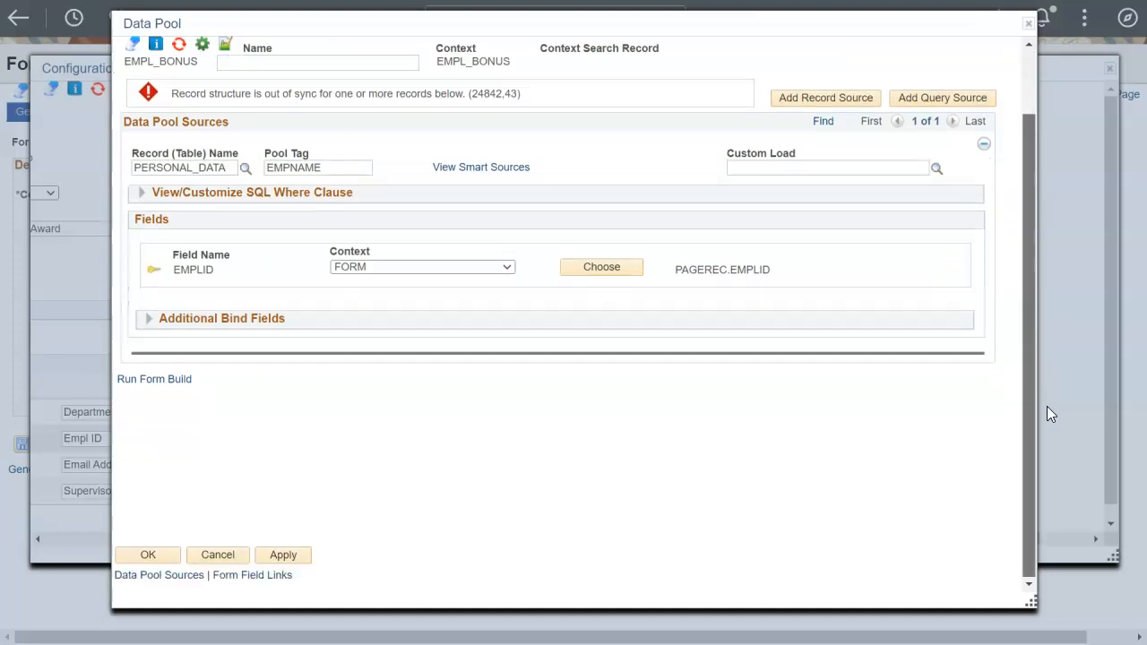
click(158, 555)
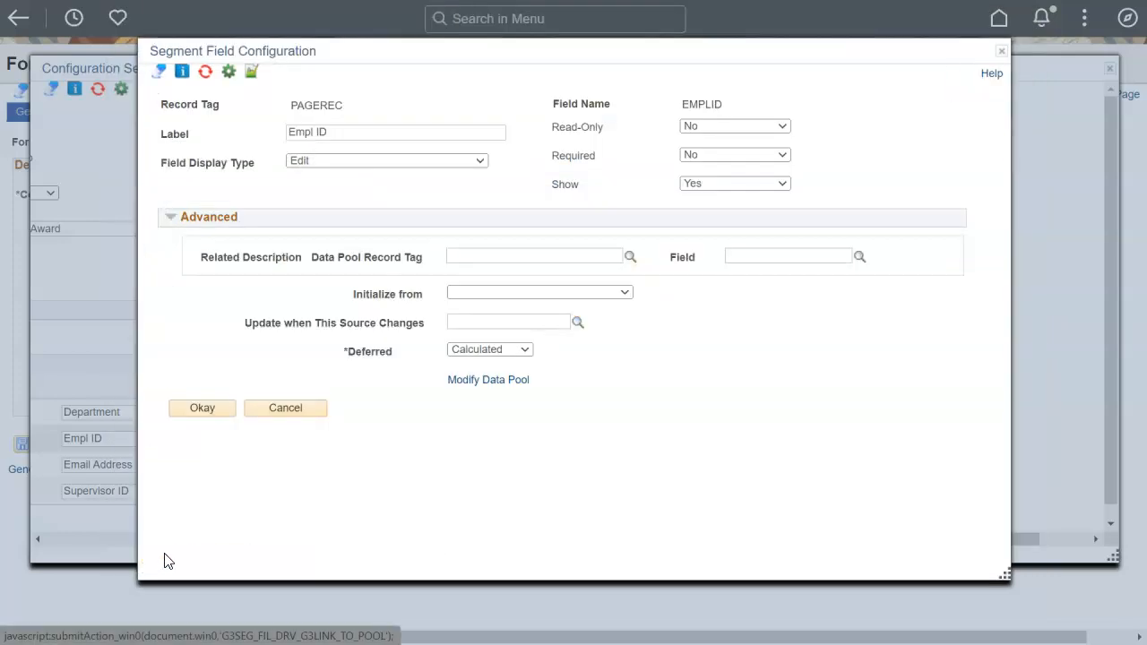
Make Empl ID a Prompt field using data pool record tag EMPNAME and enable Show Multifield Prompt.
click(480, 165)
click(461, 218)
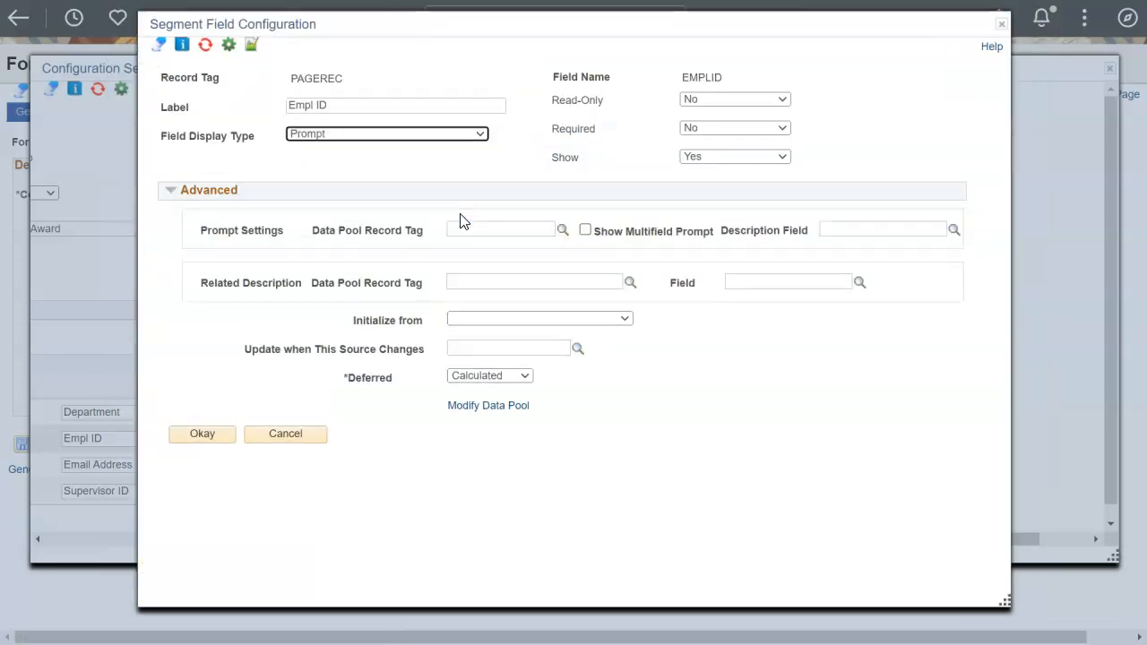
click(536, 231)
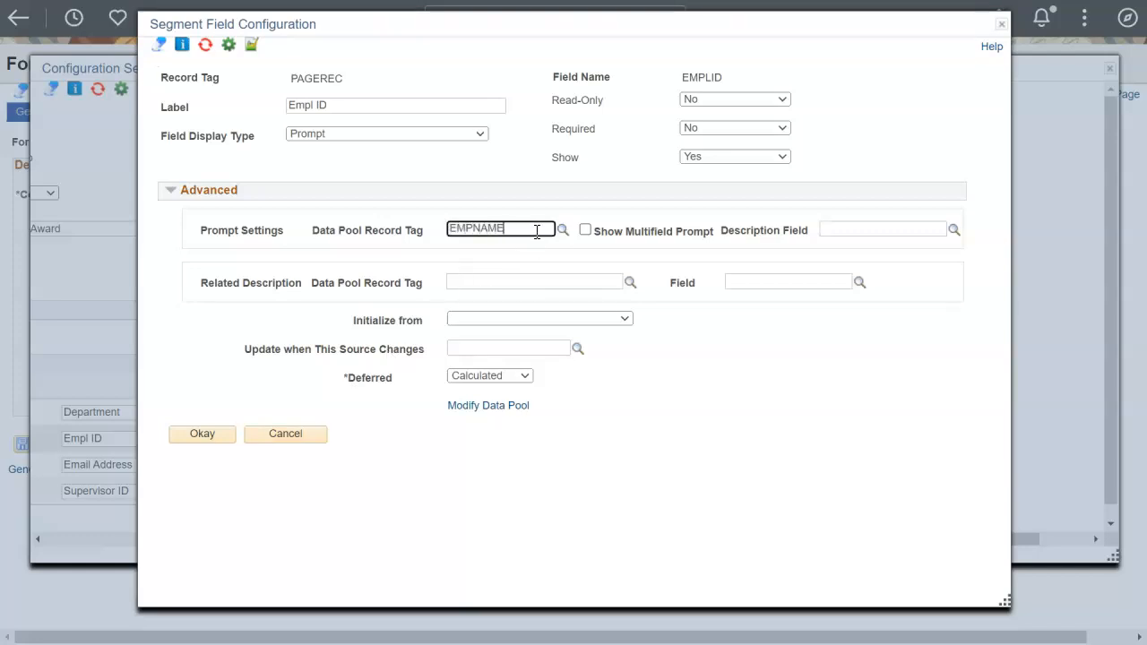
key(Tab)
click(587, 231)
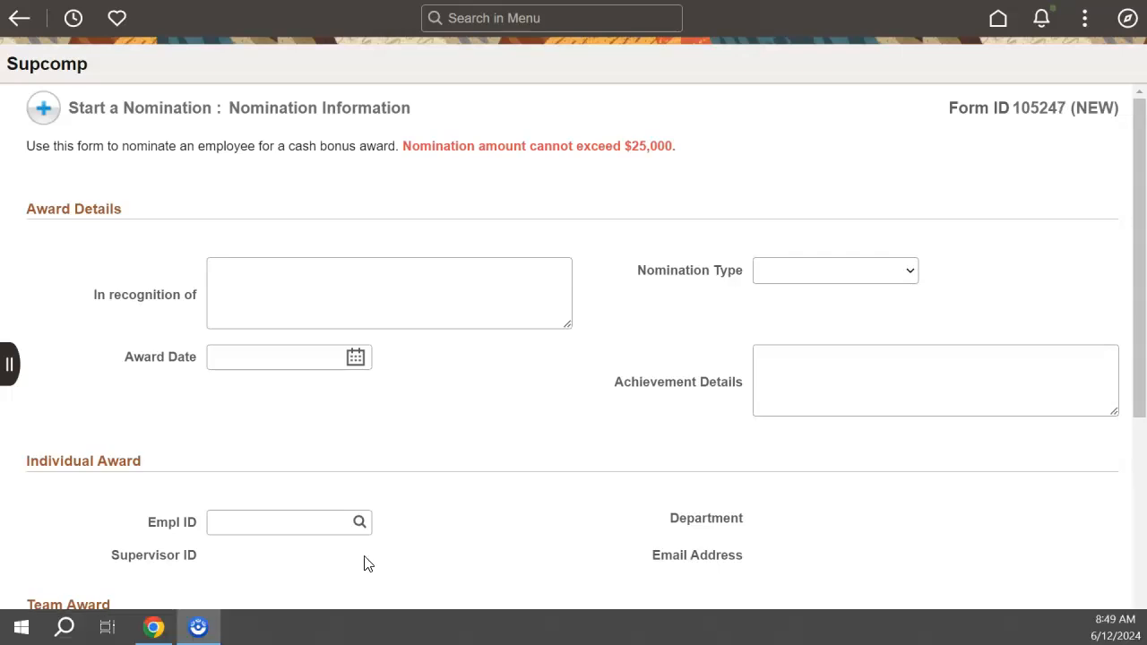
On the nomination form, look up an employee by Empl ID for the Individual Award section and select the match.
click(358, 524)
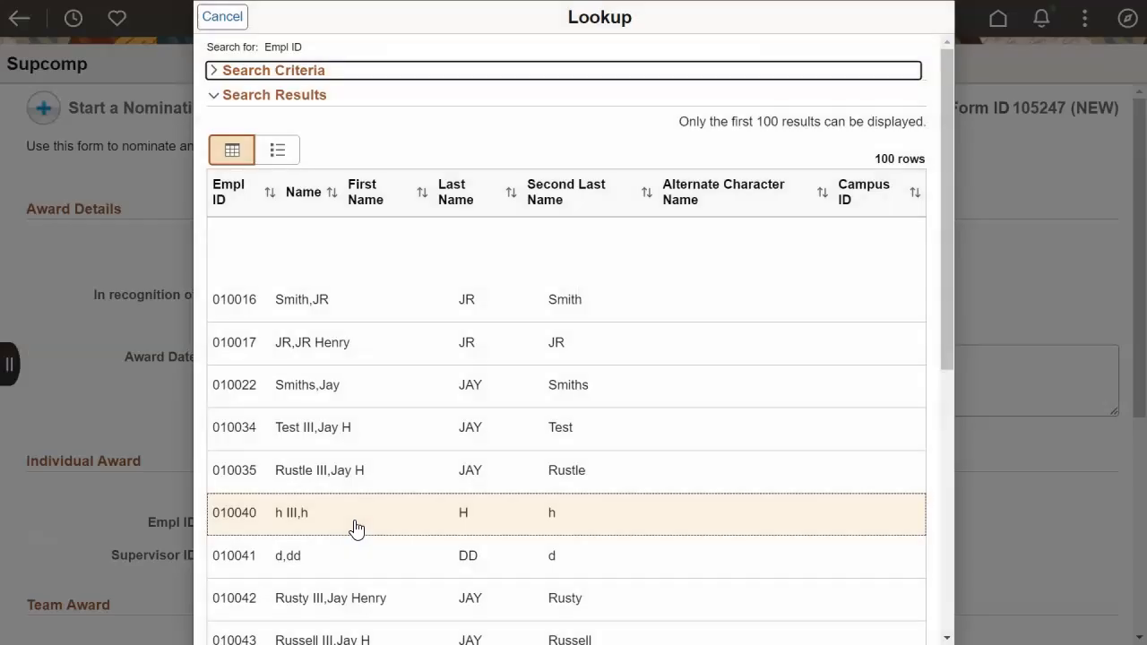
click(226, 73)
click(552, 108)
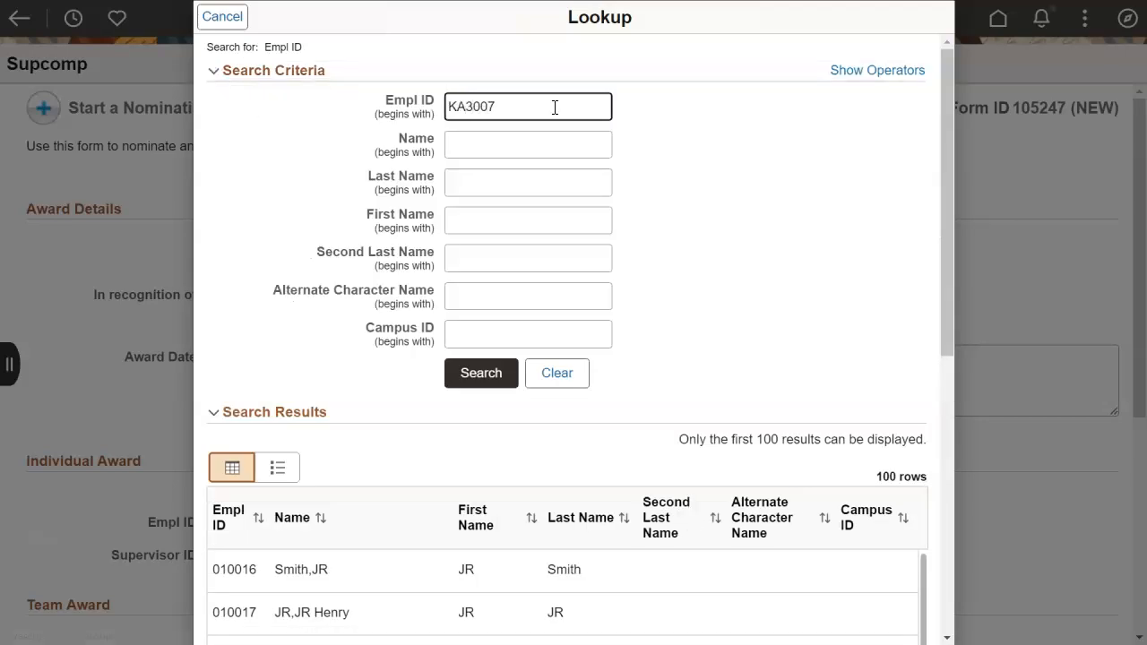
click(481, 373)
click(402, 235)
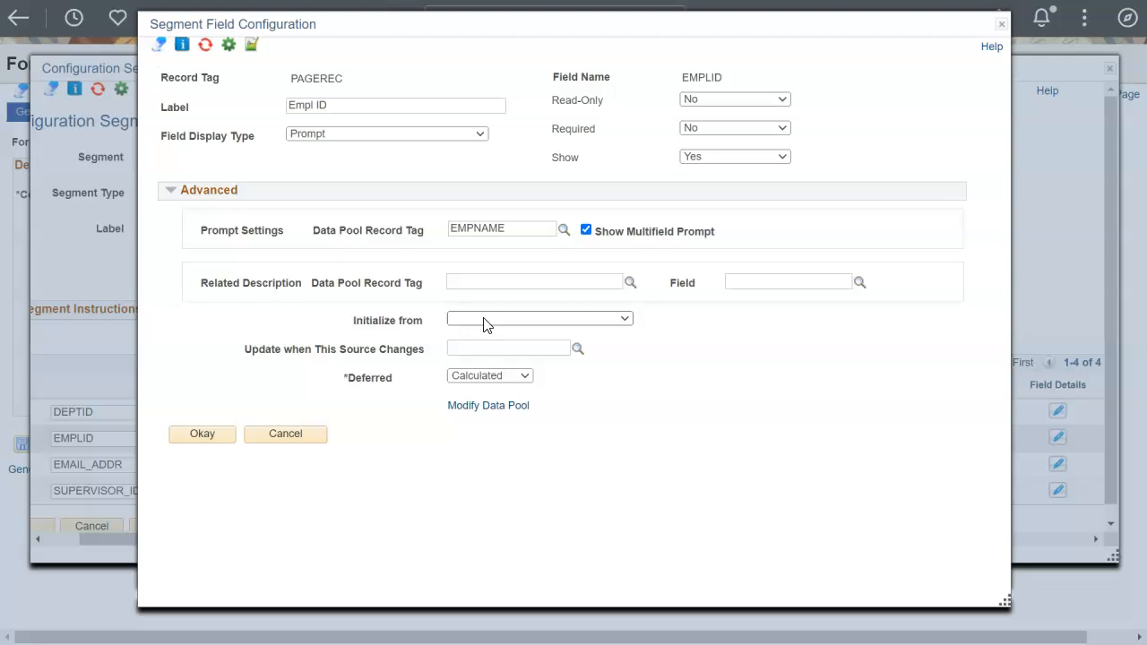
Set Empl ID's related description to record tag EMPNAME with a looked-up field, and test it with an employee ID on a new nomination form.
click(511, 282)
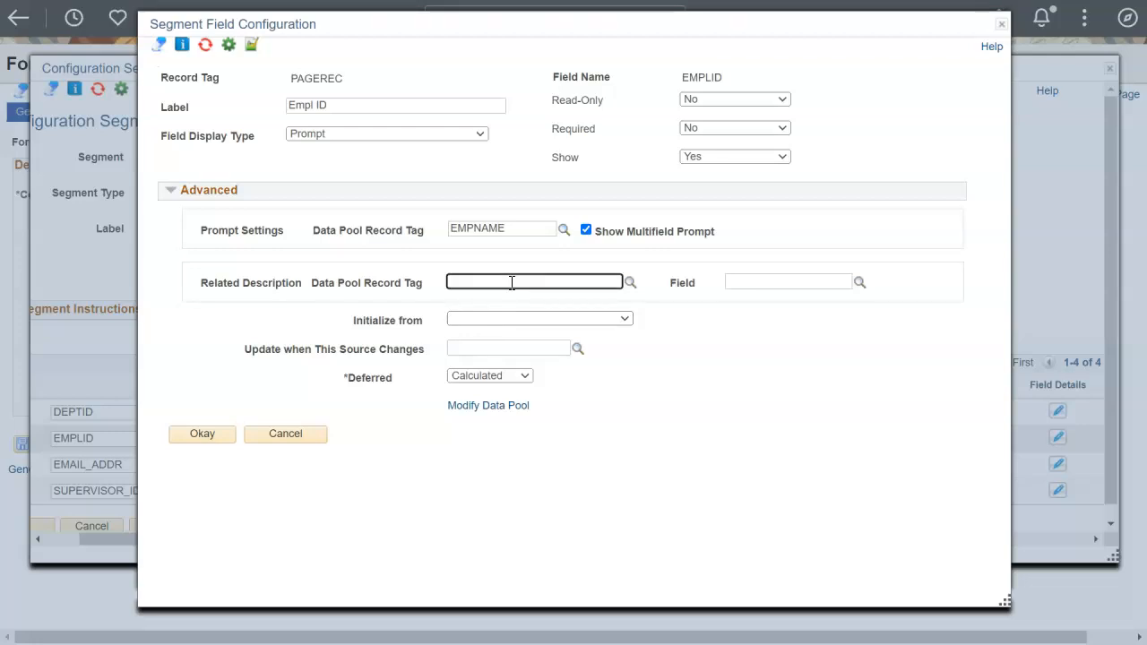
text(EMPNAME)
key(Tab)
click(798, 280)
click(857, 282)
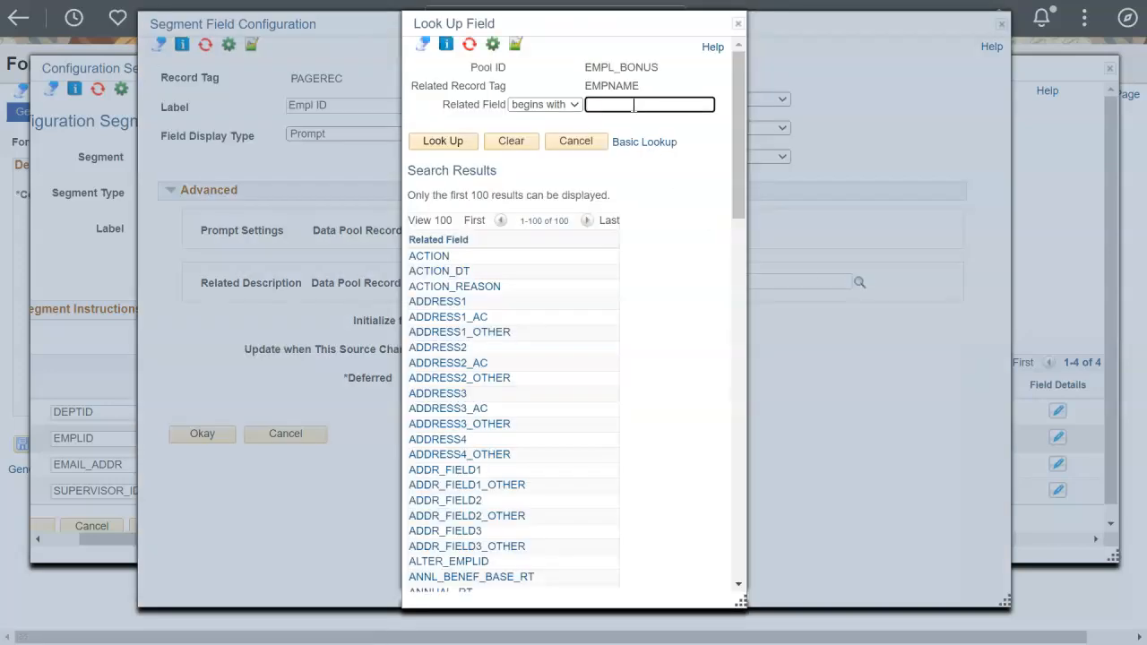
key(Return)
click(490, 260)
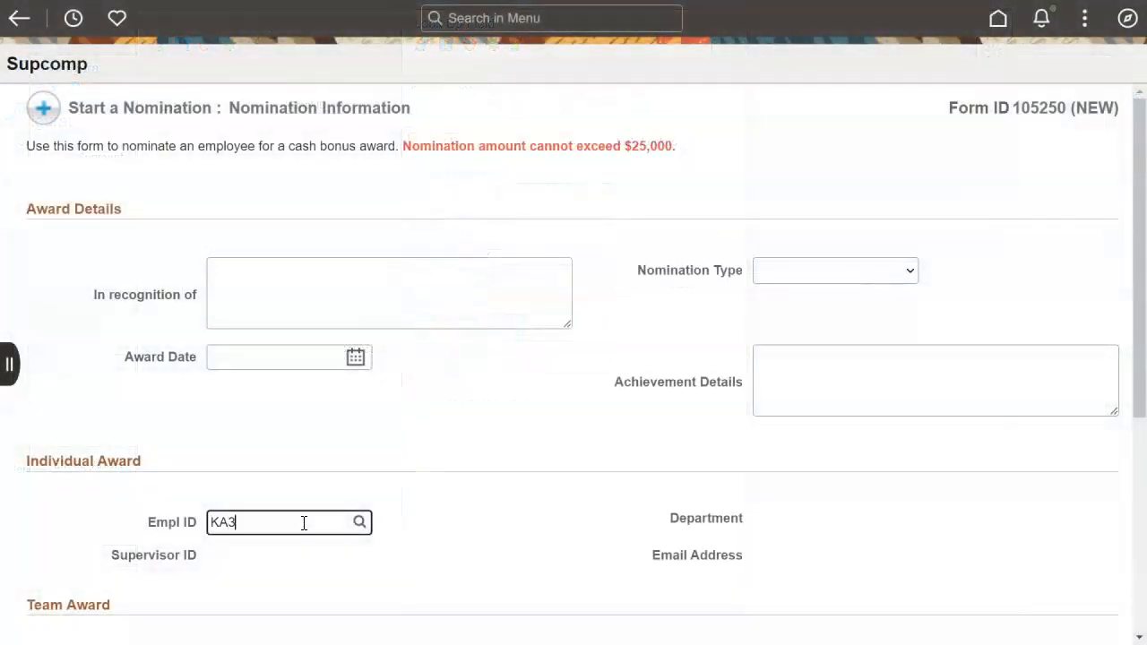
key(Tab)
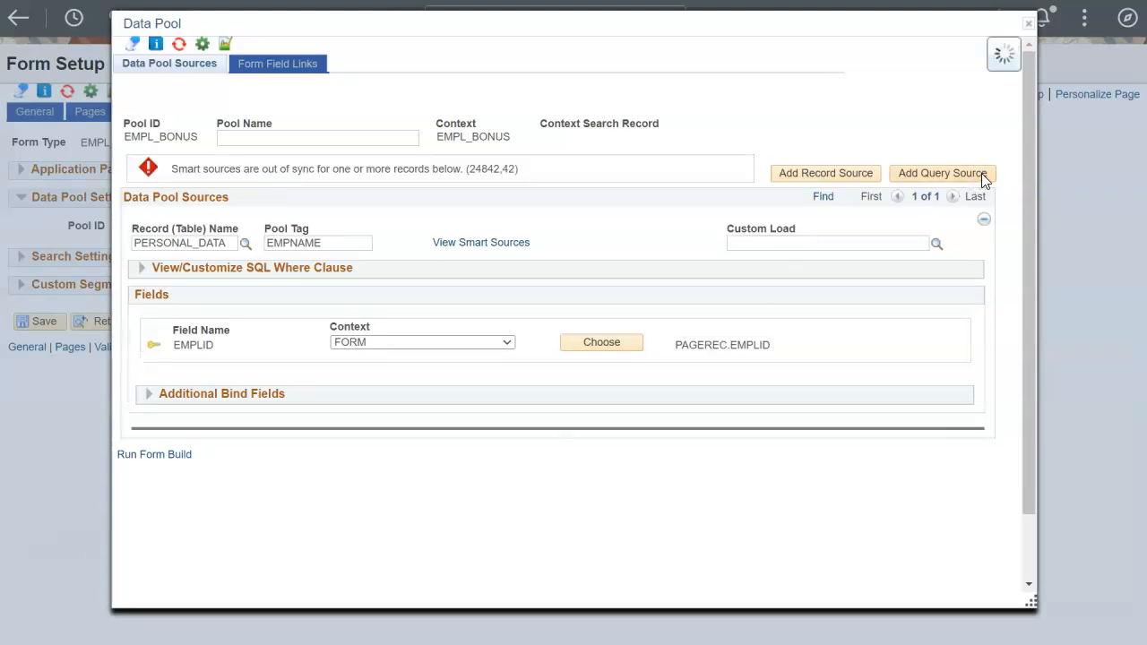
Add the query GQ_PRI_ACT_JOB as a data pool source with pool tag EMPJOB.
click(981, 173)
click(229, 243)
text(GQ)
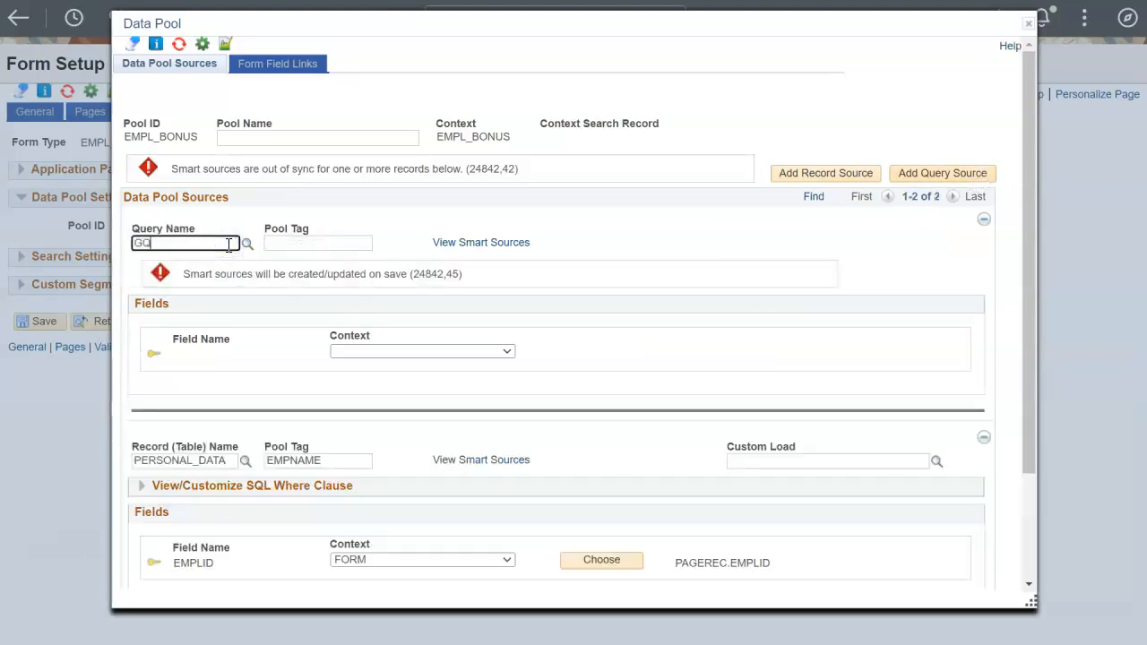
click(222, 295)
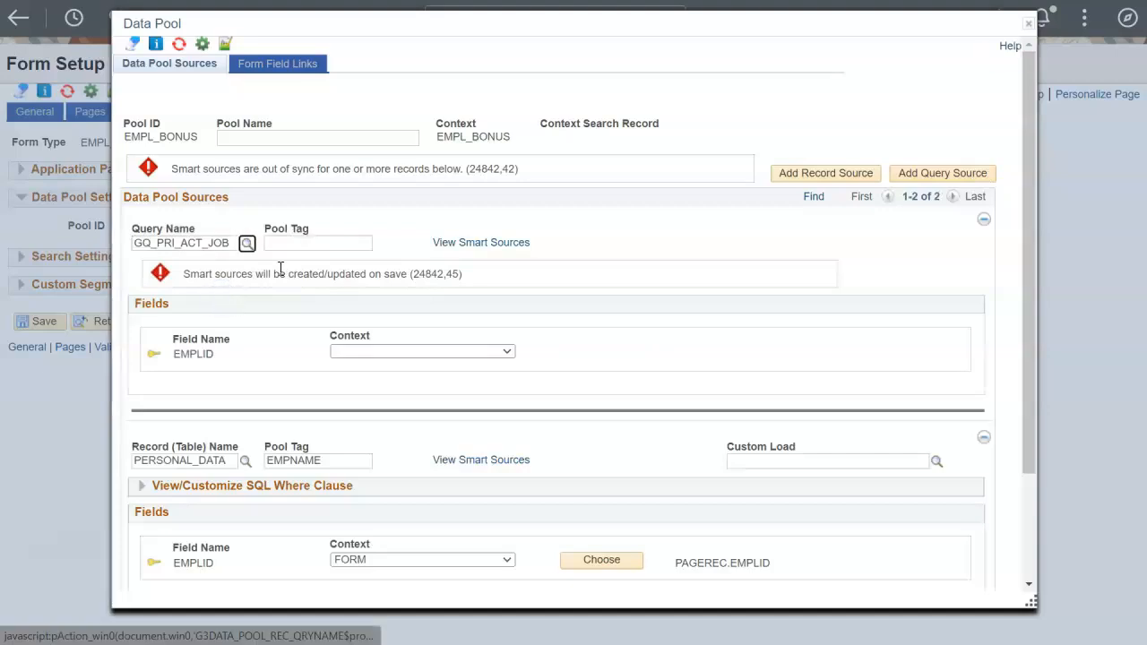
Bind the EMPJOB query source's EMPLID key to the form field PAGEREC.EMPLID using the FORM context.
click(448, 351)
click(448, 377)
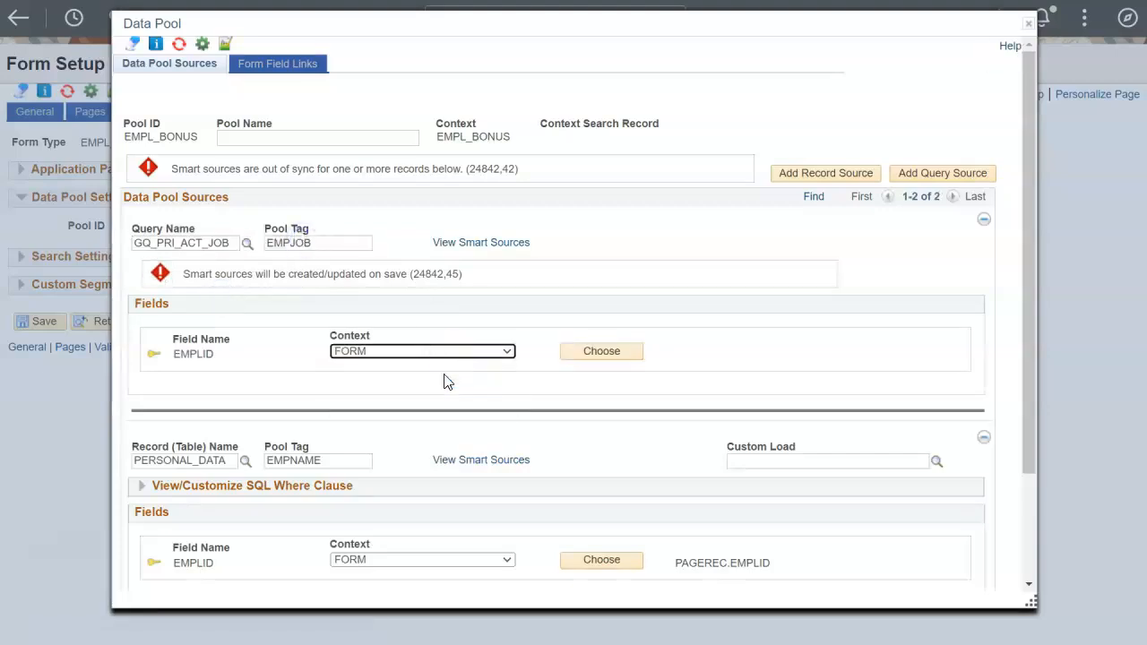
click(601, 351)
click(531, 91)
text(EMPLID)
key(Tab)
text(PAGEREC)
key(Return)
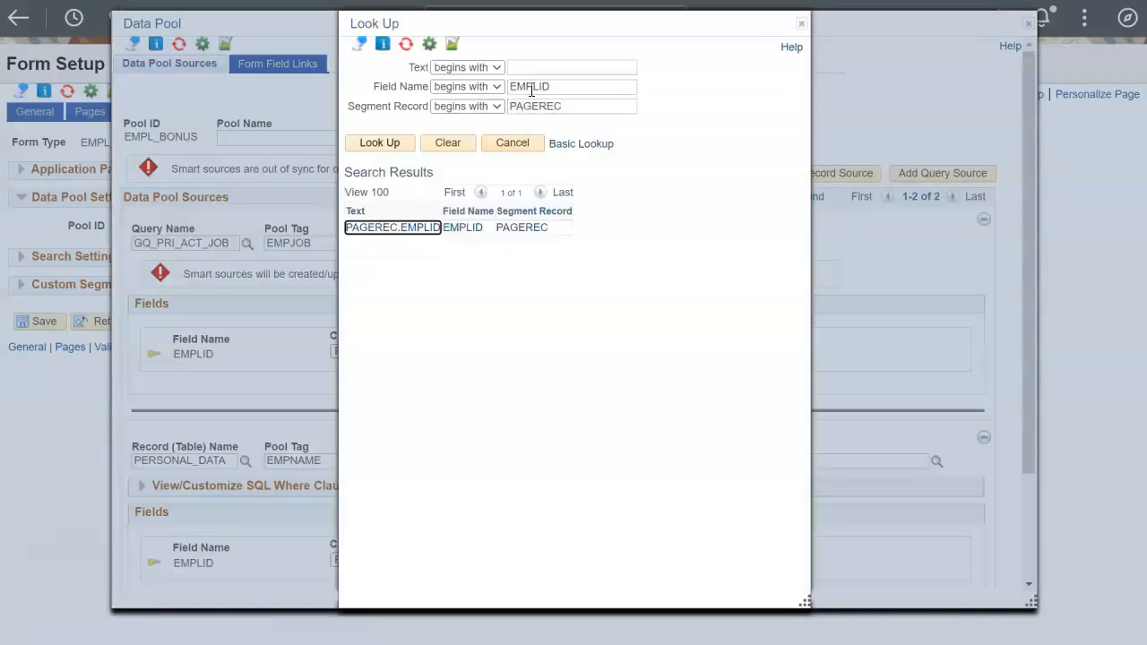
click(428, 229)
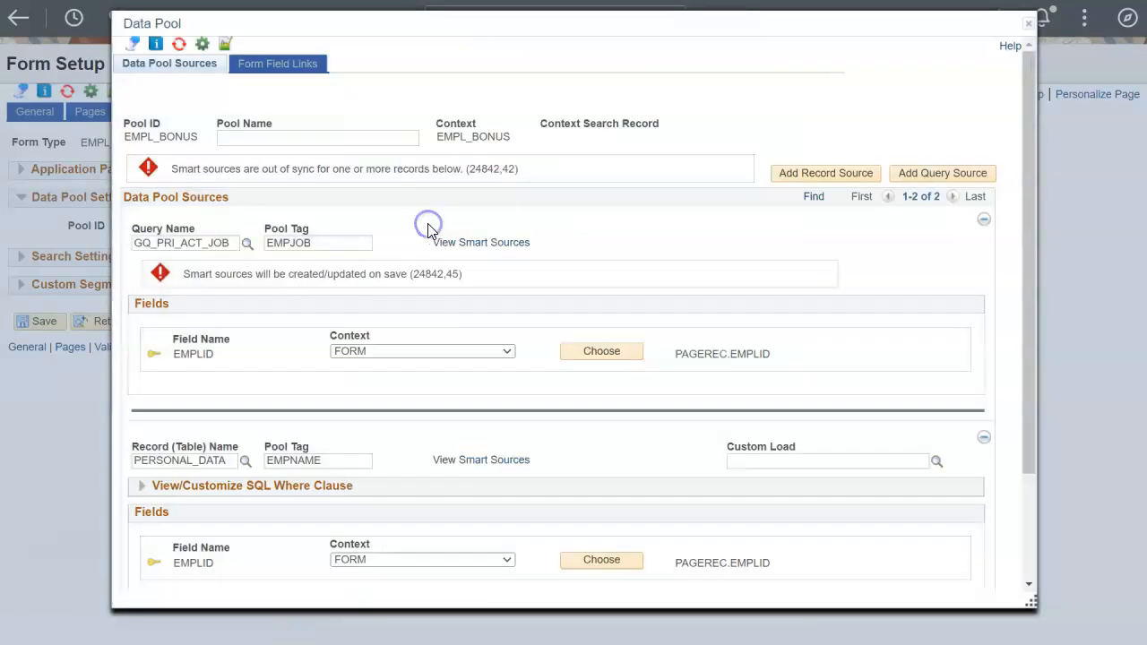
Add the EMAIL_ADDRESSES record as a data pool source with pool tag EMPEMAIL.
click(862, 173)
click(186, 246)
text(EMAIL_ADDRESSES)
key(Tab)
click(293, 244)
text(EMPEMAIL)
For the EMPEMAIL source, bind EMPLID to PAGEREC.EMPLID with the FORM context and set the E_ADDR_TYPE context to Ignore.
click(413, 377)
click(408, 399)
click(619, 383)
click(546, 87)
text(EMPLID)
key(Tab)
text(PAGEREC)
key(Return)
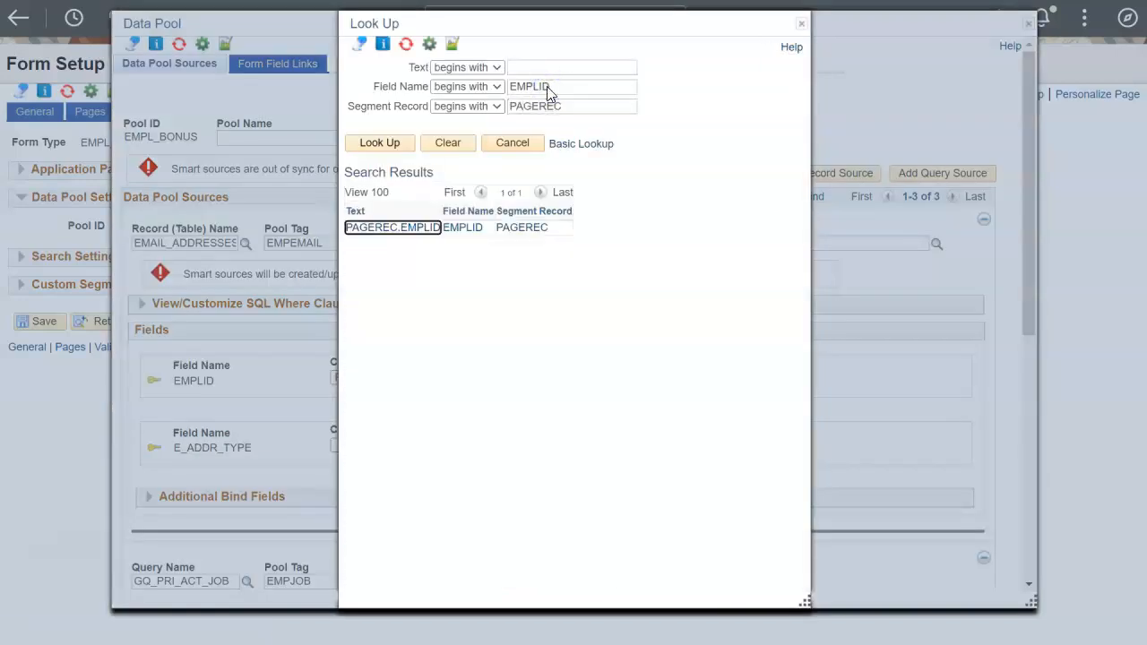
click(414, 228)
click(507, 445)
click(502, 497)
Add PREF_EMAIL_FLAG as an additional bind field with General context and constant Y, and load the data pool SQL into the where clause.
click(149, 498)
click(269, 542)
text(PREF)
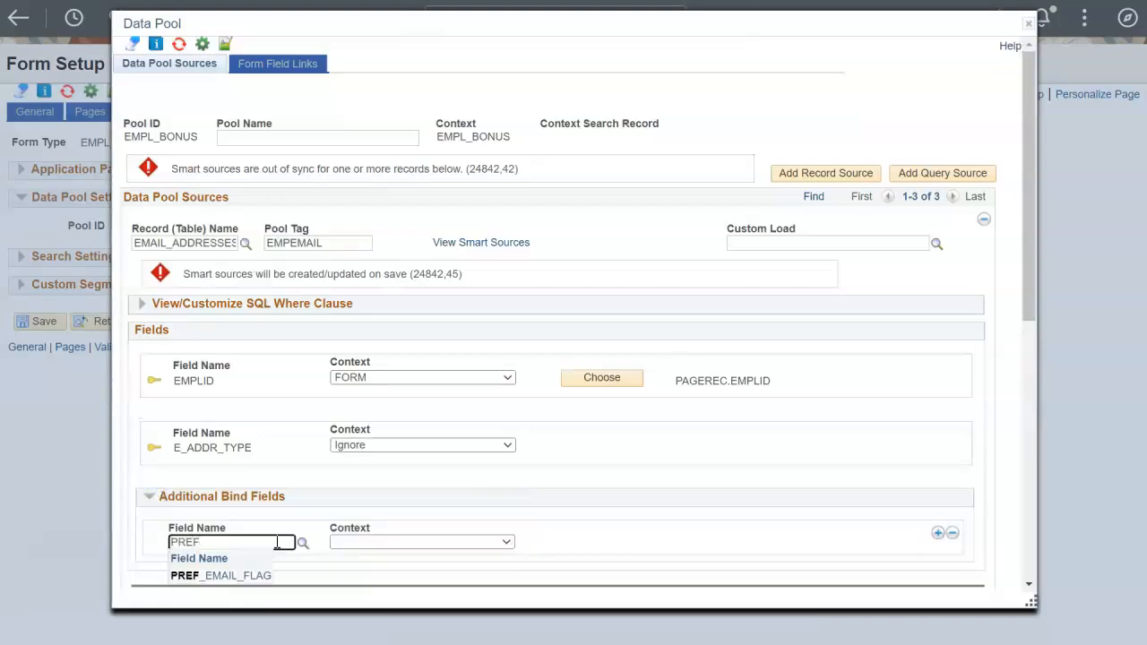
click(266, 575)
click(504, 543)
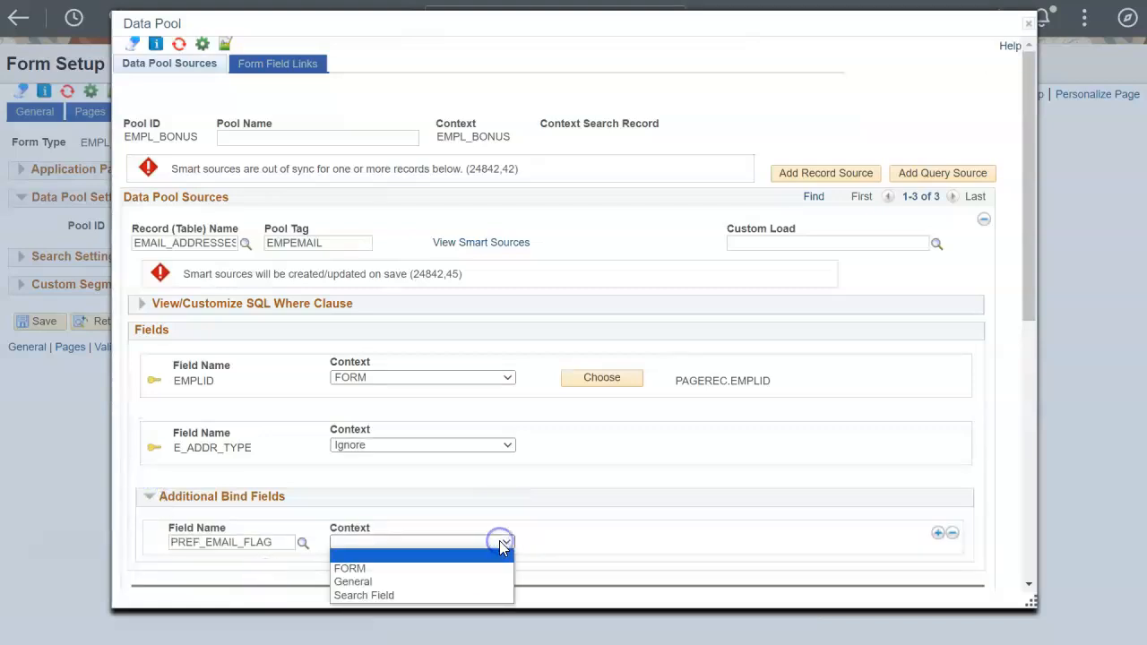
click(486, 583)
click(670, 531)
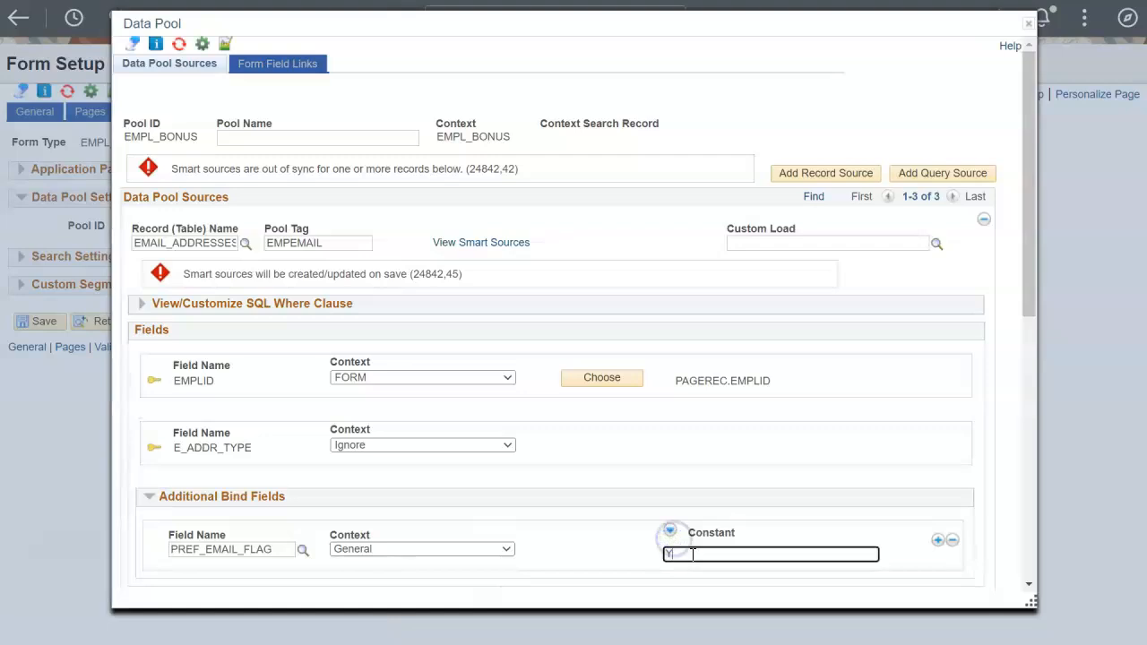
click(143, 303)
click(824, 346)
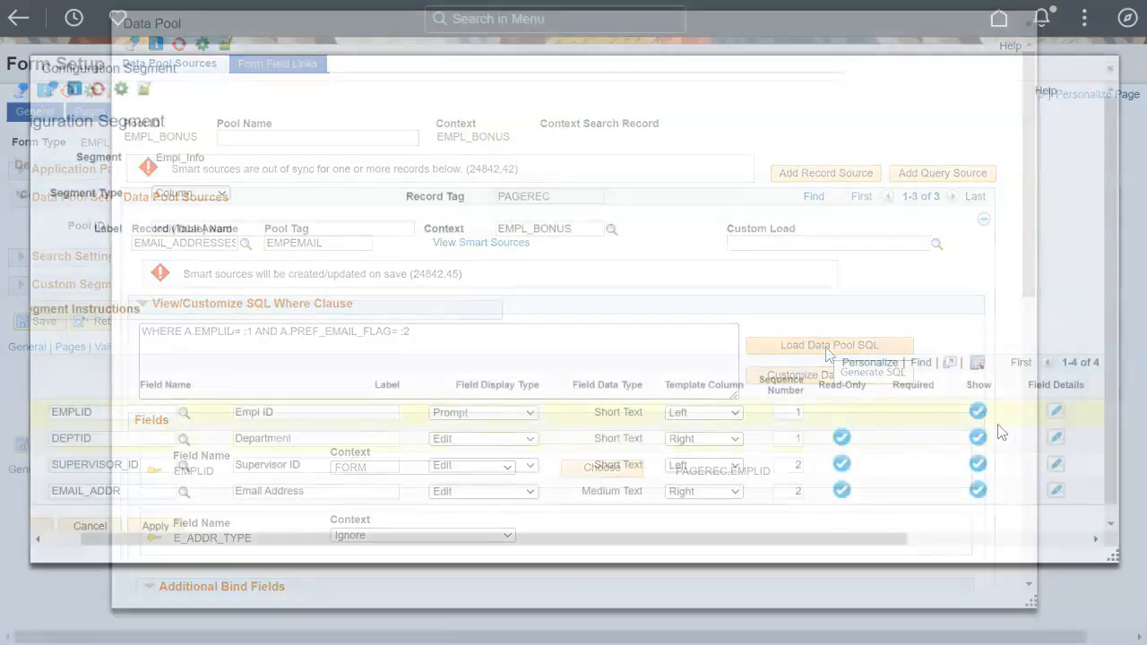
Set the Department field to update when the source [EMPJOB:DEPTID] changes, looking it up by EMPJOB and field name DEPTID, and accept the field settings.
click(1056, 437)
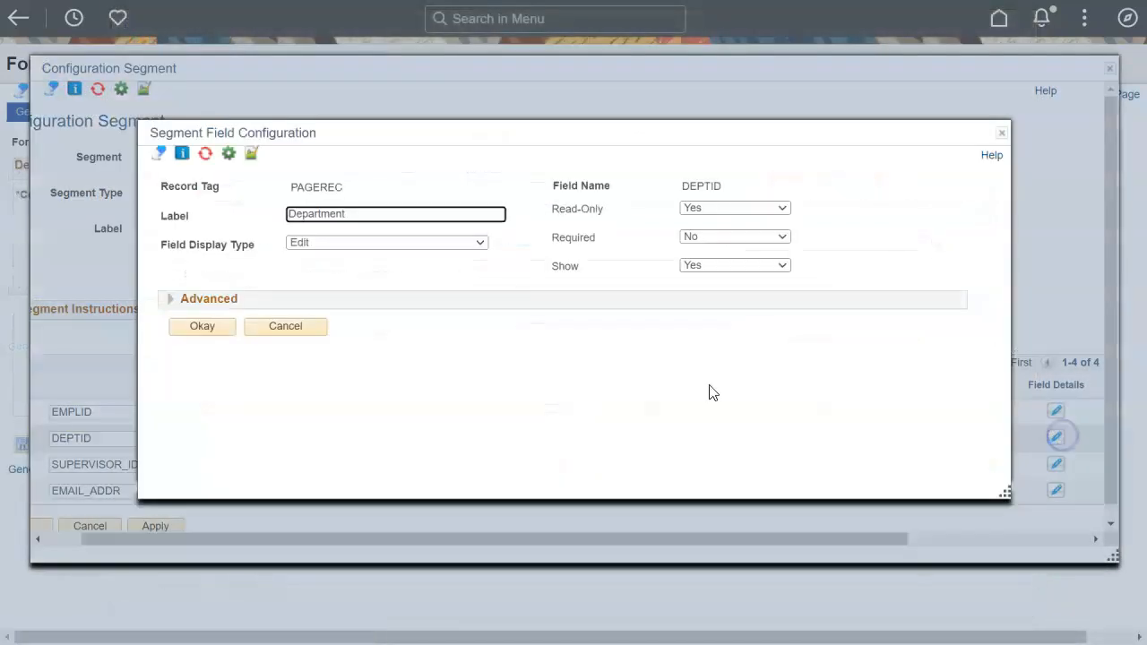
click(171, 299)
click(578, 324)
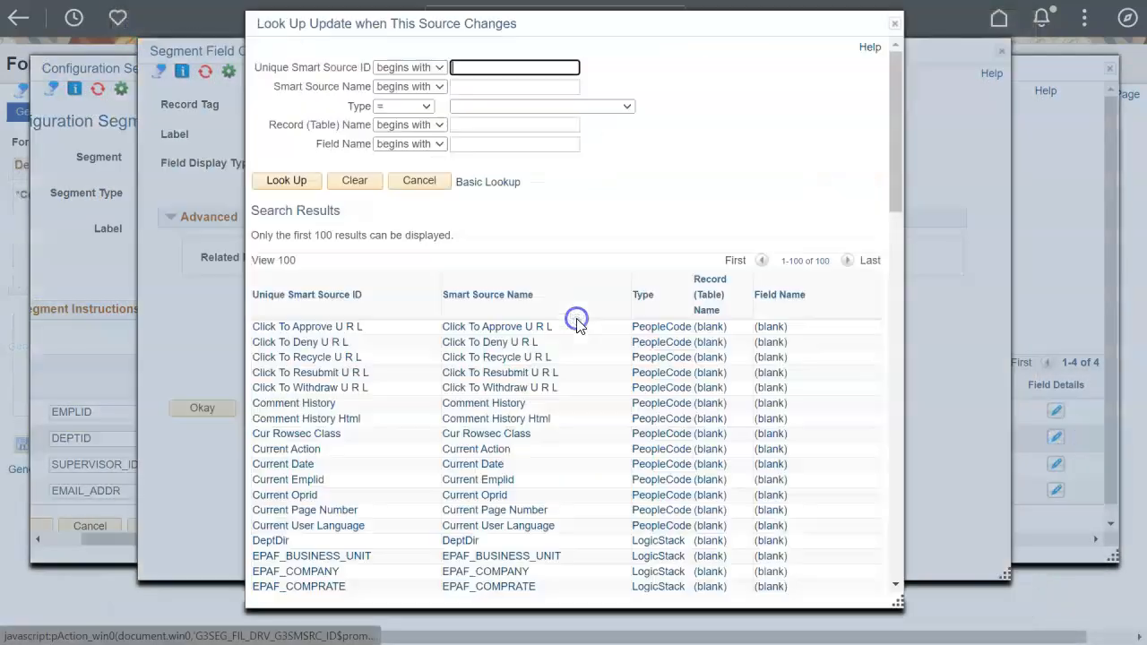
click(516, 146)
text(DEPTID)
click(421, 68)
click(412, 96)
click(490, 70)
text(EMPJOB)
click(286, 180)
click(325, 265)
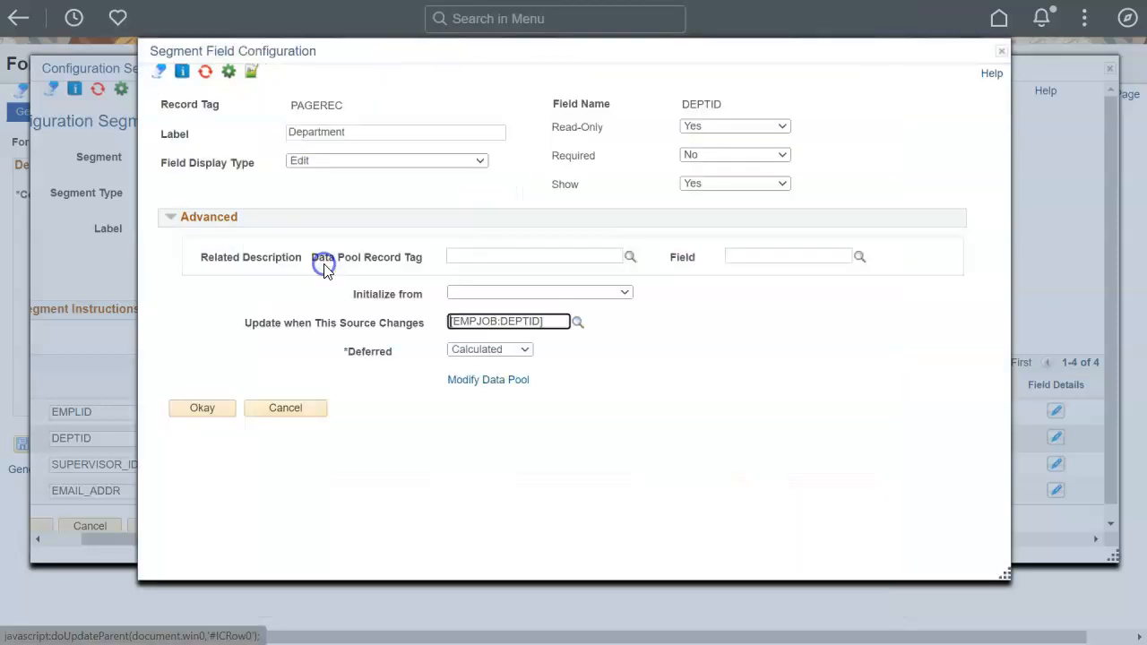
click(217, 404)
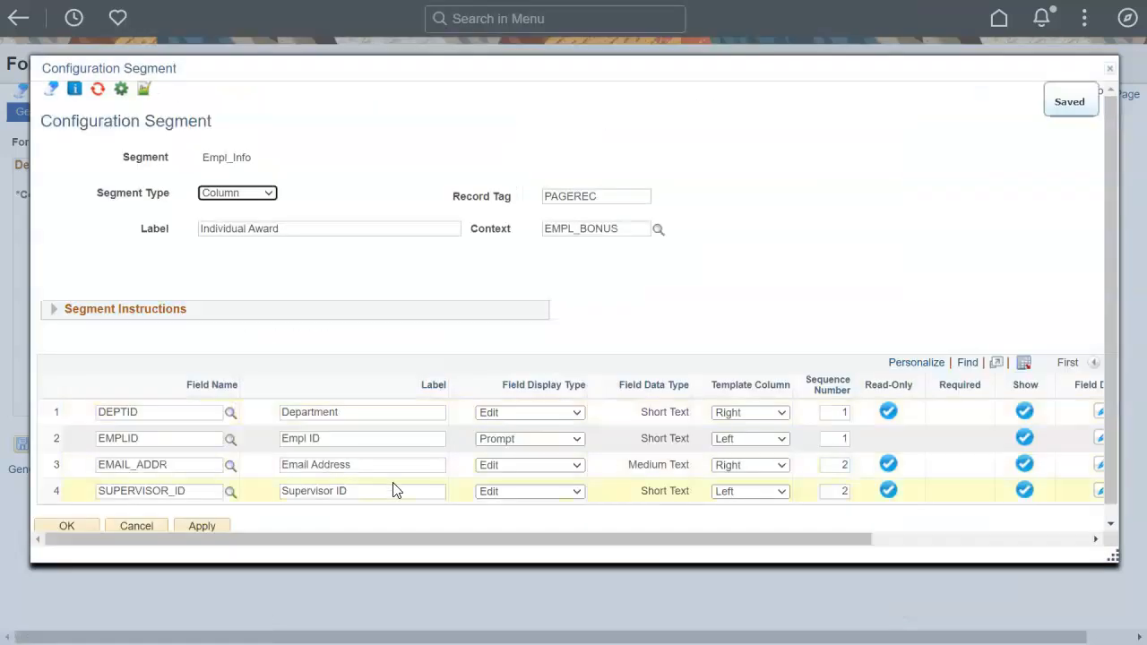
Set the Email Address field to update when source [EMPEMAIL:EMAIL_ADDR] changes, looking it up by ID containing EMPEMAIL and field name EMAIL, and accept the settings.
click(940, 538)
click(1012, 463)
click(168, 299)
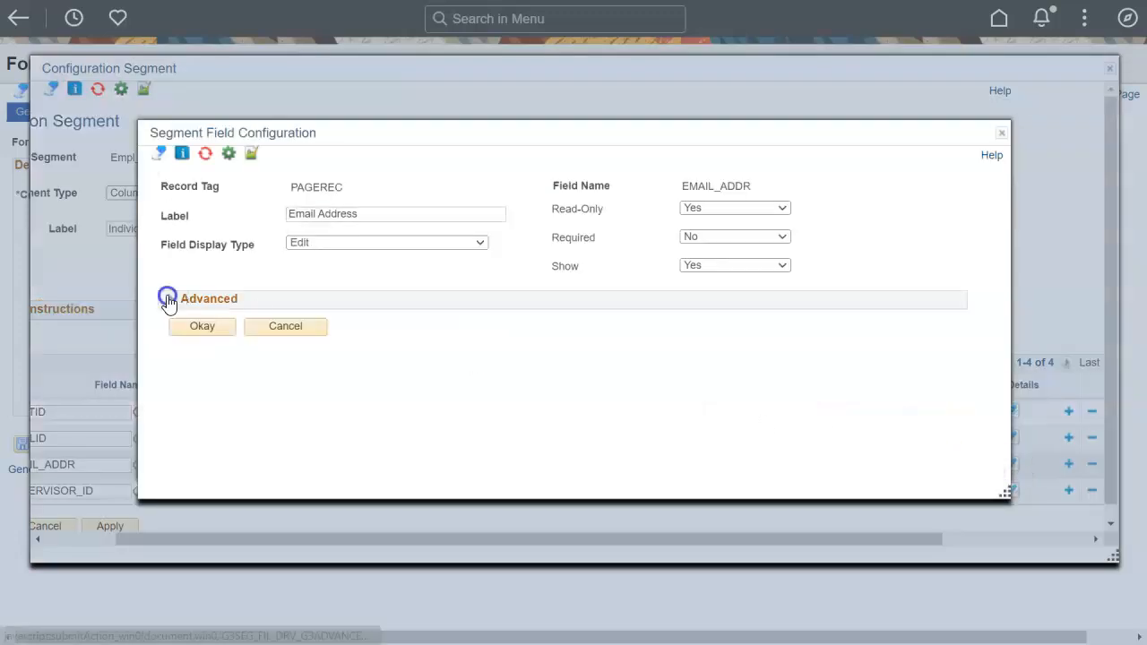
click(574, 324)
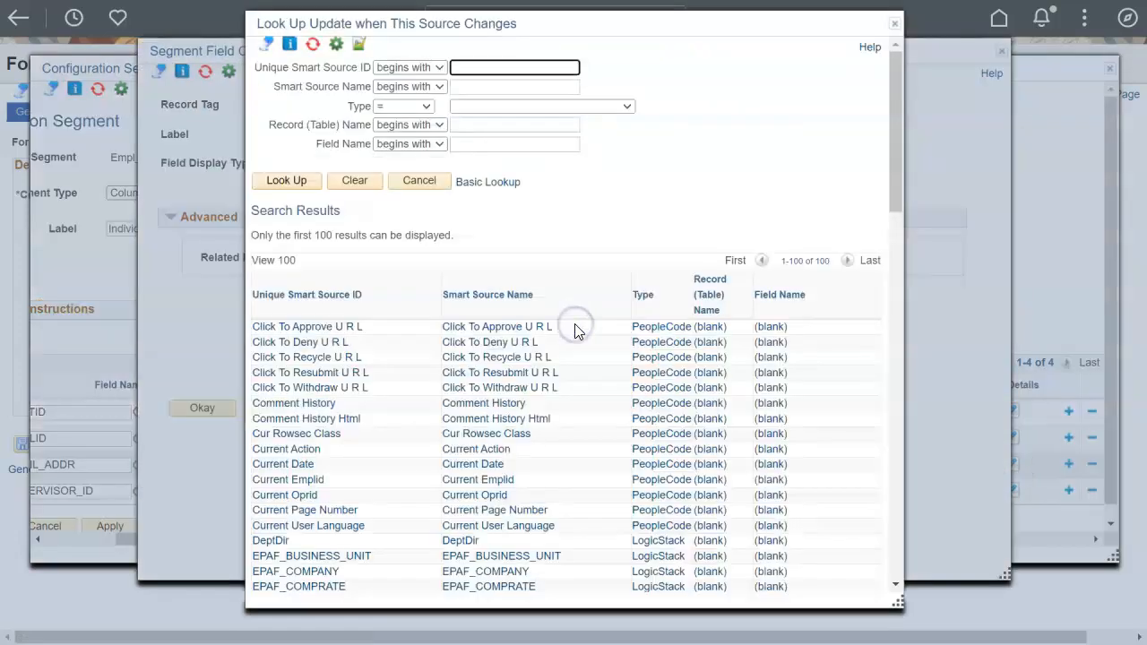
click(437, 68)
click(436, 92)
click(466, 71)
text(EMPEMAIL)
click(474, 142)
text(EMAIL)
key(Return)
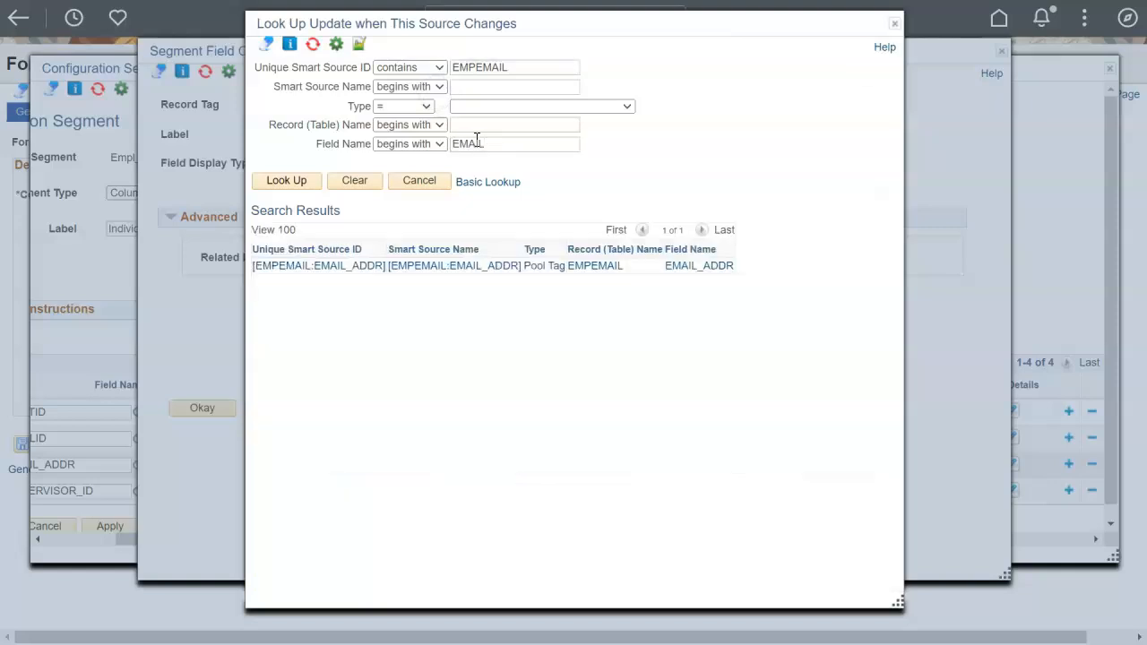
click(371, 268)
click(231, 409)
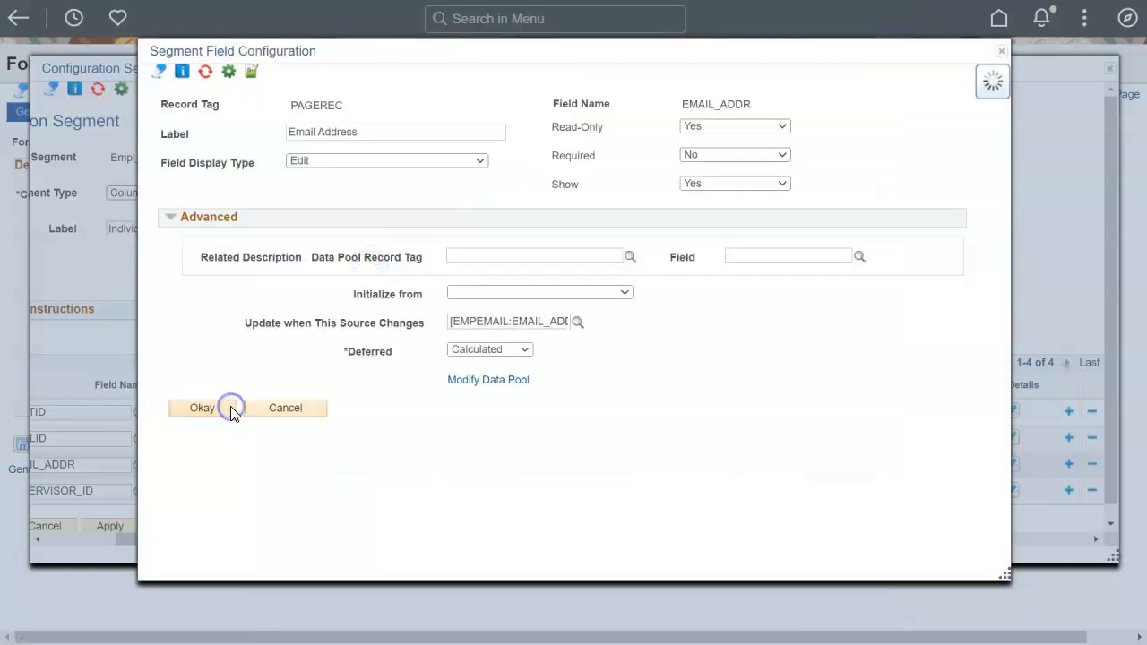
Set the Supervisor ID field to update when source [EMPJOB:SUPERVISOR_ID] changes, looking it up by ID containing empjob and field name SUPERVISOR_ID.
drag(452, 539, 568, 538)
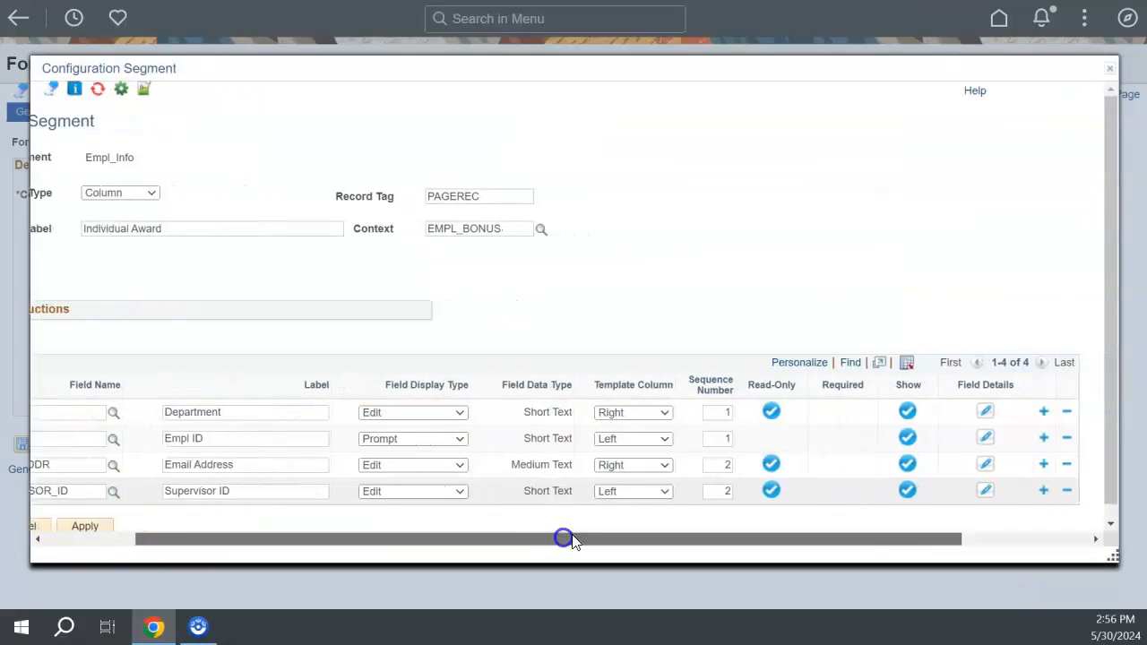
click(985, 492)
click(173, 305)
click(574, 324)
click(432, 68)
click(421, 96)
key(Tab)
text(empjob)
click(497, 148)
text(SUPERVISOR_ID)
key(Return)
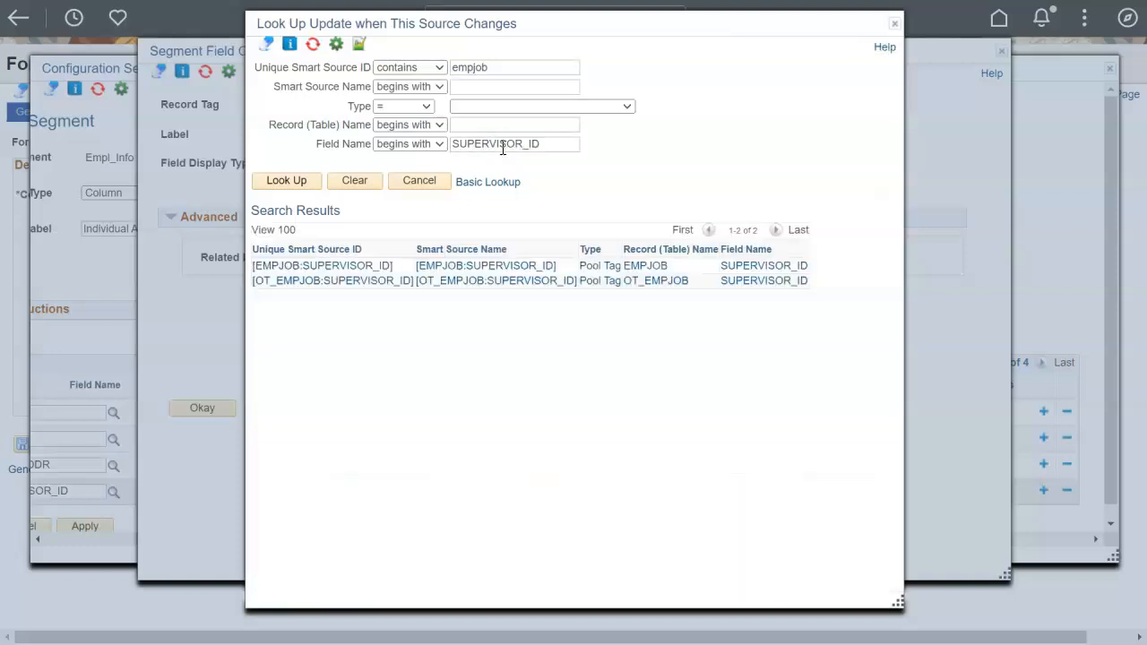
click(346, 265)
Give the Supervisor ID field a related description from data pool record tag SUPRNAME and field NAME.
click(629, 258)
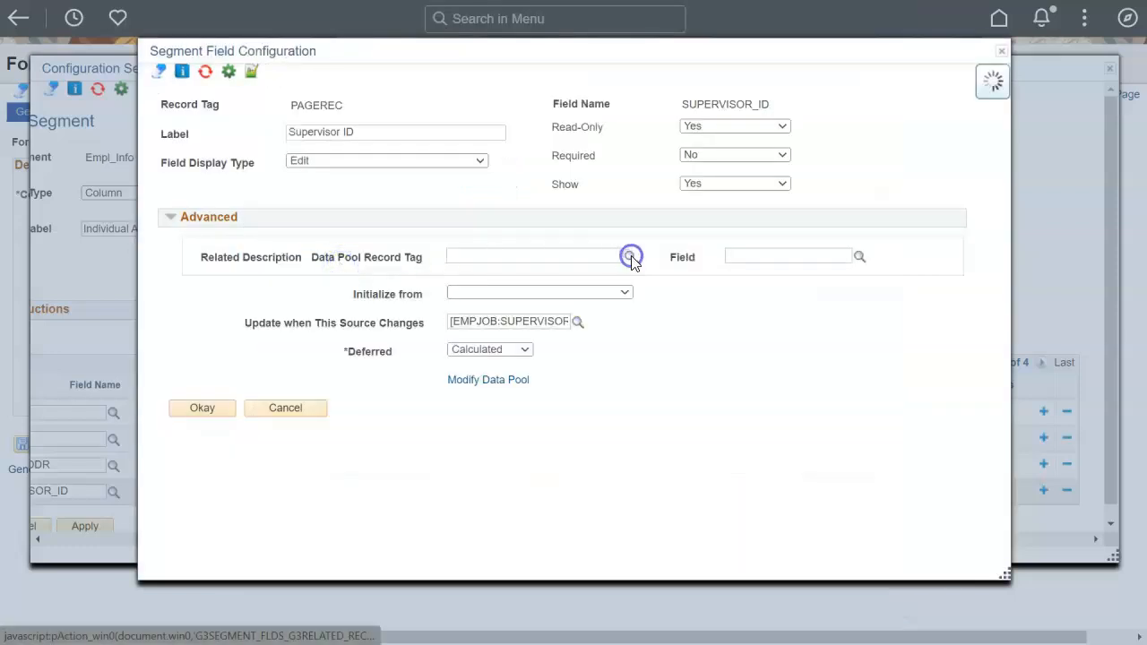
click(457, 371)
click(788, 256)
text(NAME)
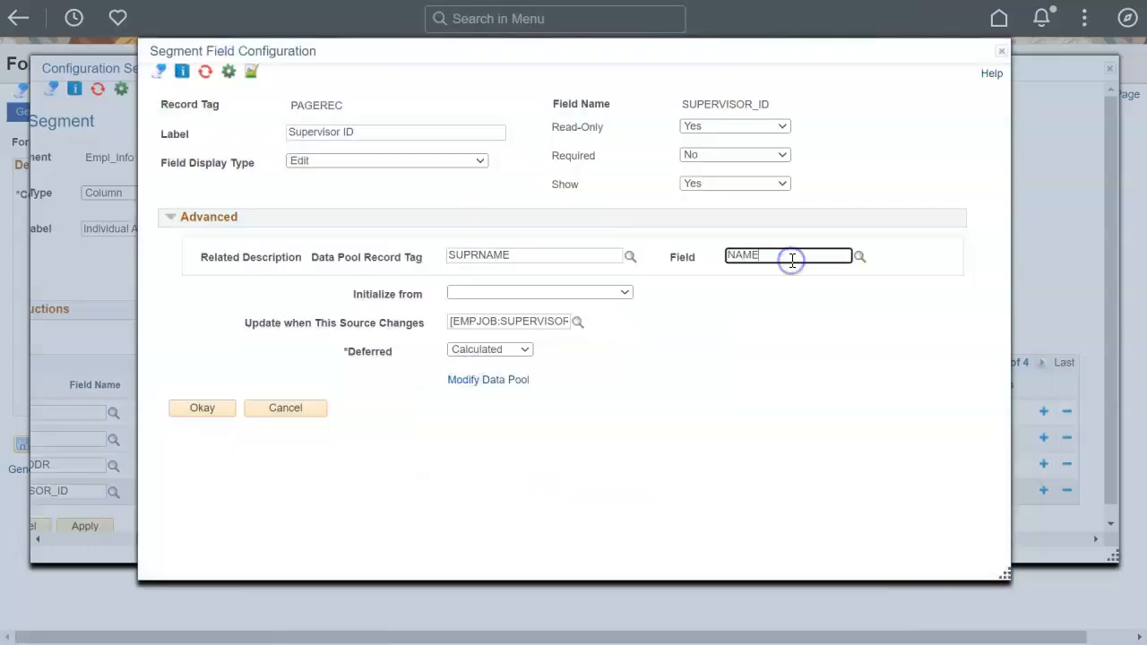
click(788, 320)
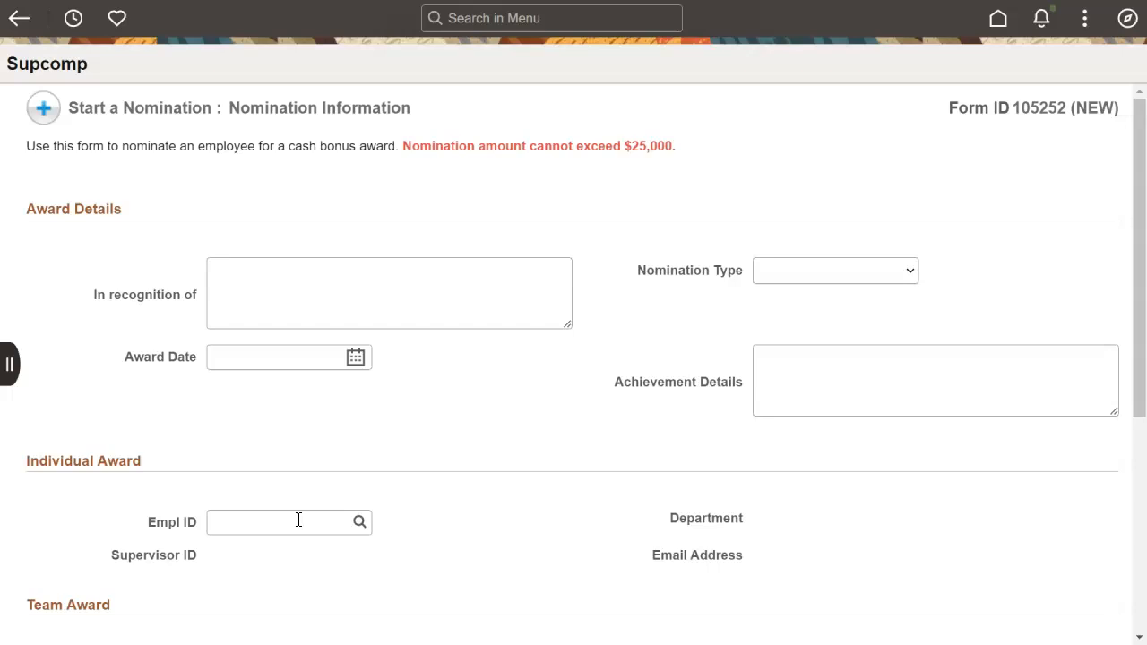
Enter the employee's ID in the Individual Award section of the new nomination form to test the automatic field updates.
click(298, 519)
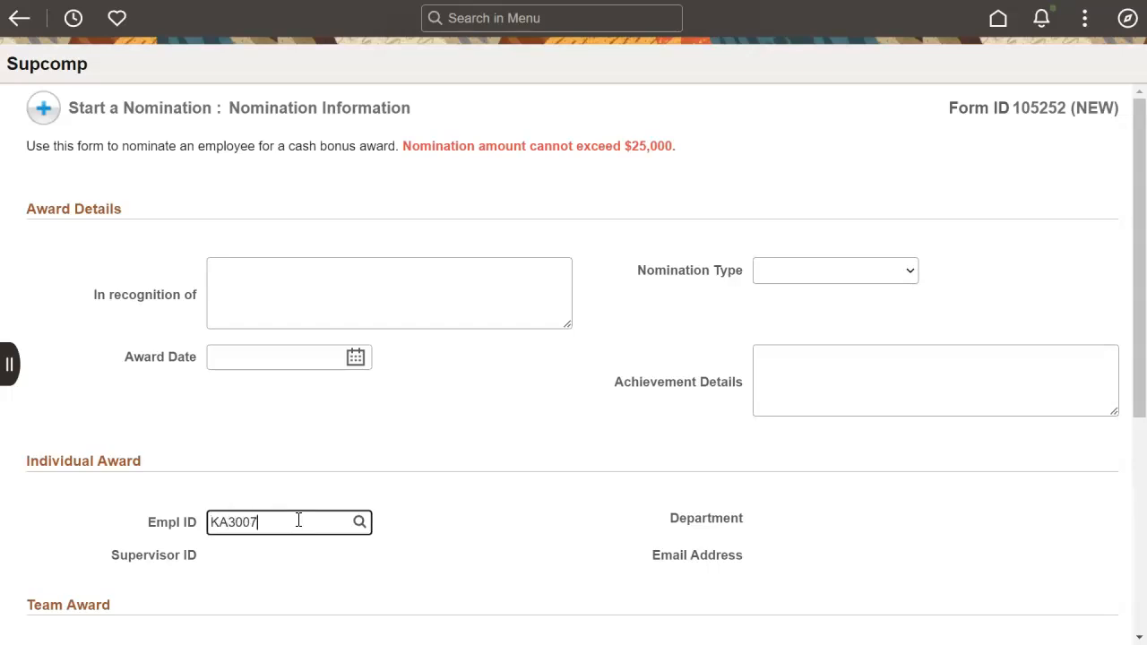
key(Tab)
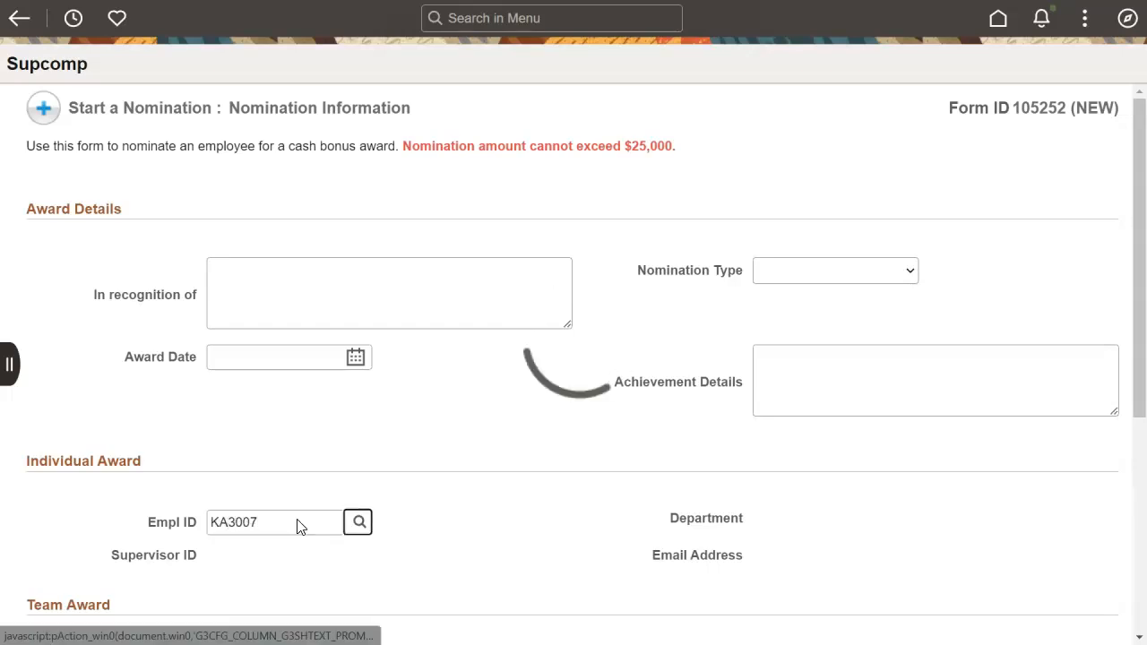